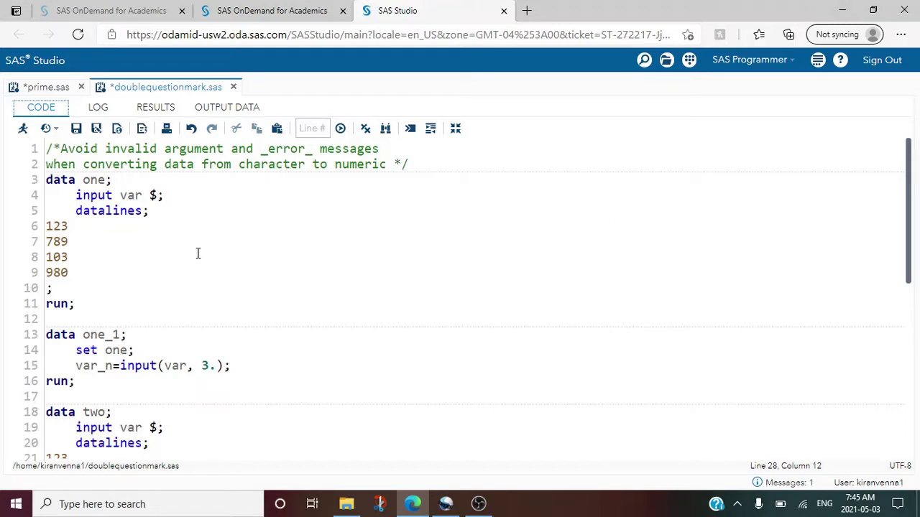
Step: Run the first two data steps on lines 3–16
drag(77, 305, 48, 180)
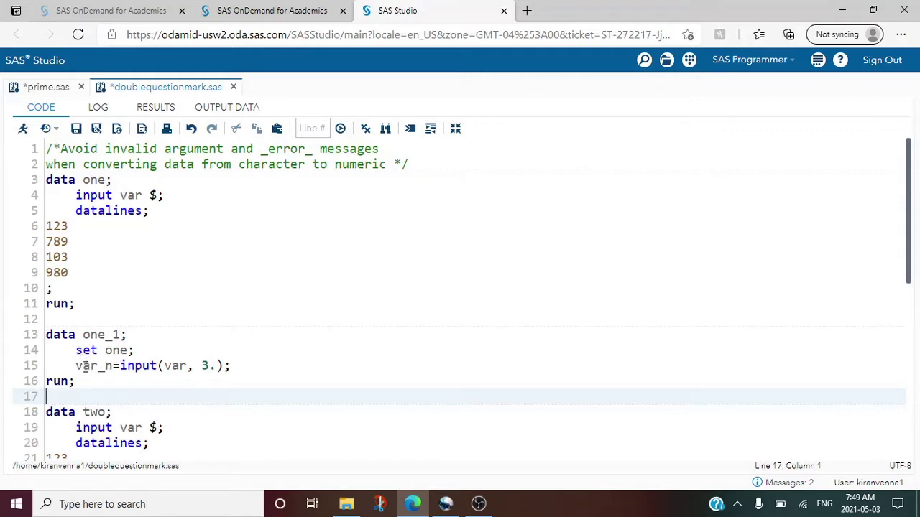
click(80, 386)
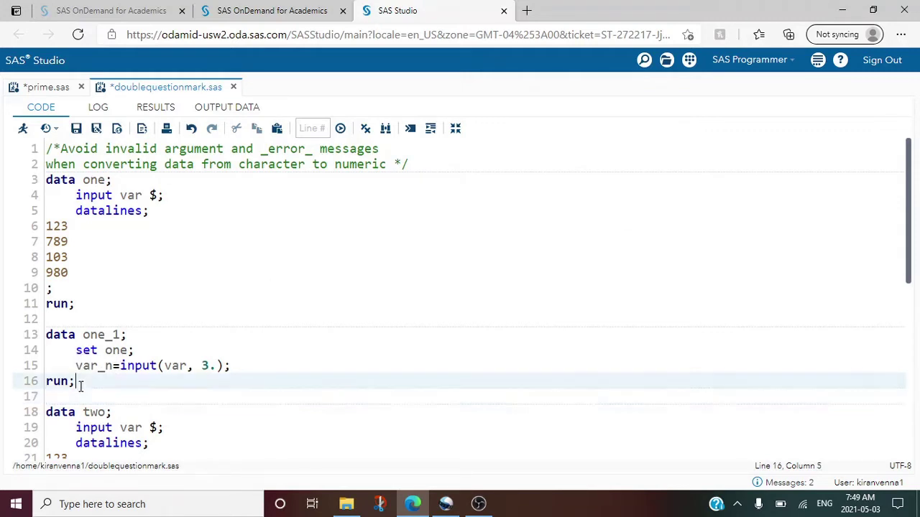
drag(81, 386, 40, 187)
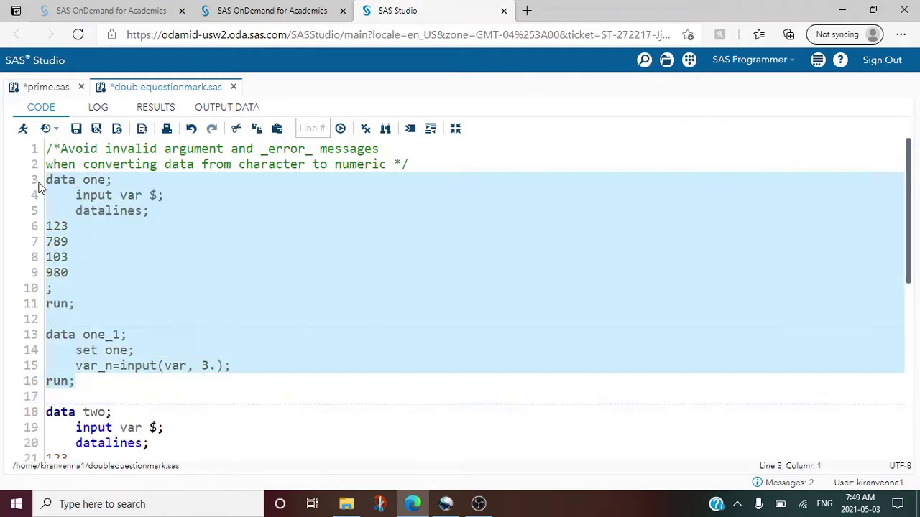
click(23, 127)
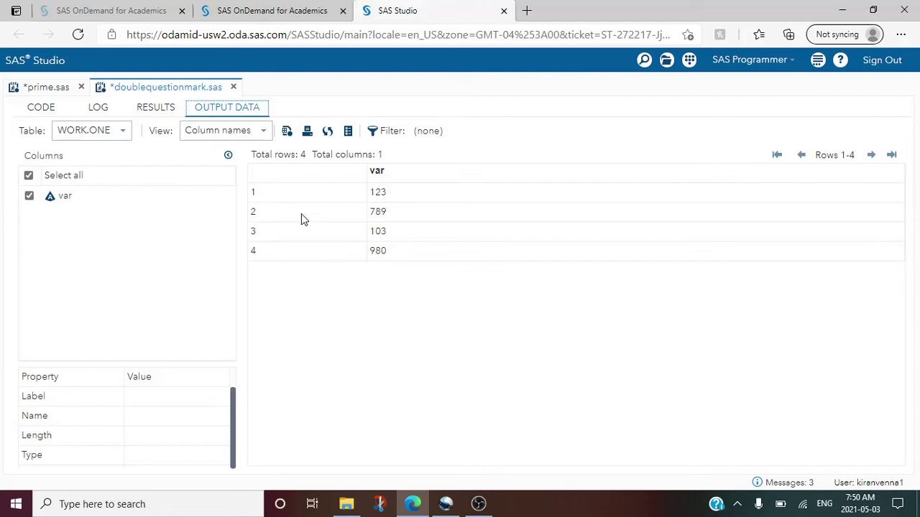
Step: Display WORK.ONE_1 and inspect var_n's numeric values 123, 789, 103, 980
click(95, 132)
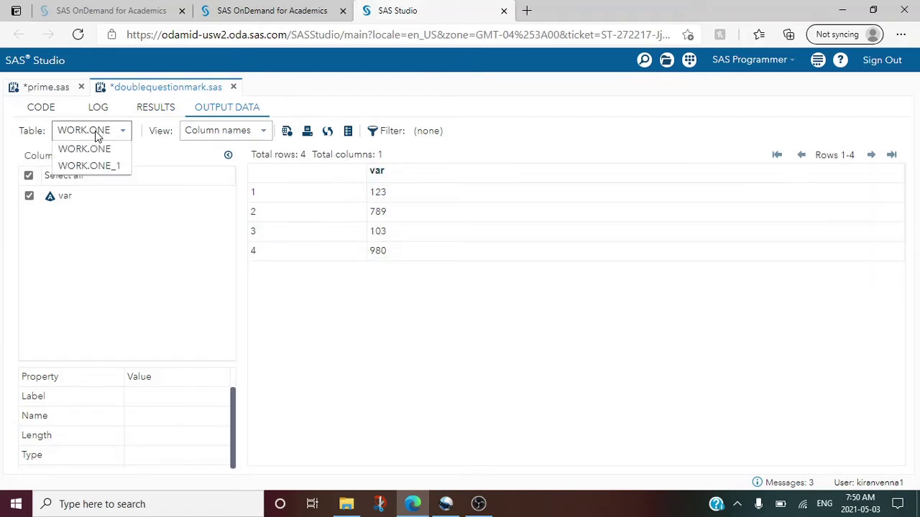
click(91, 172)
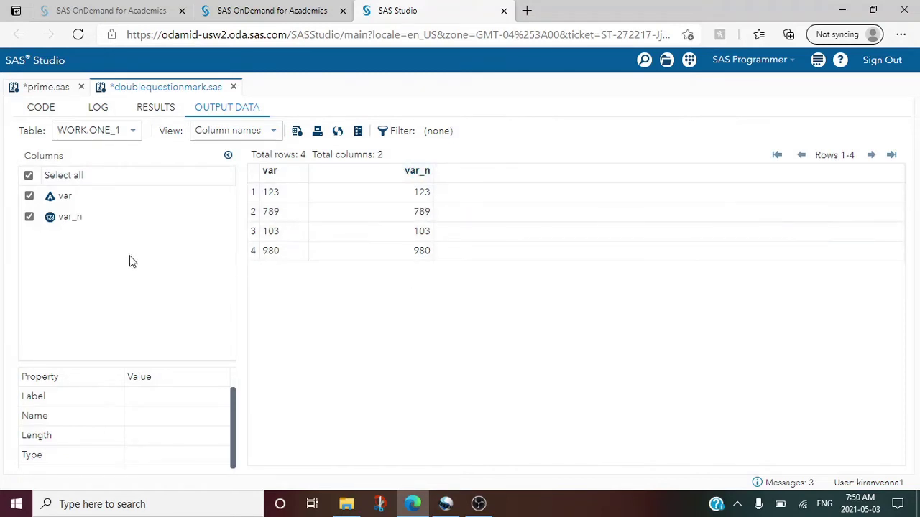
click(76, 223)
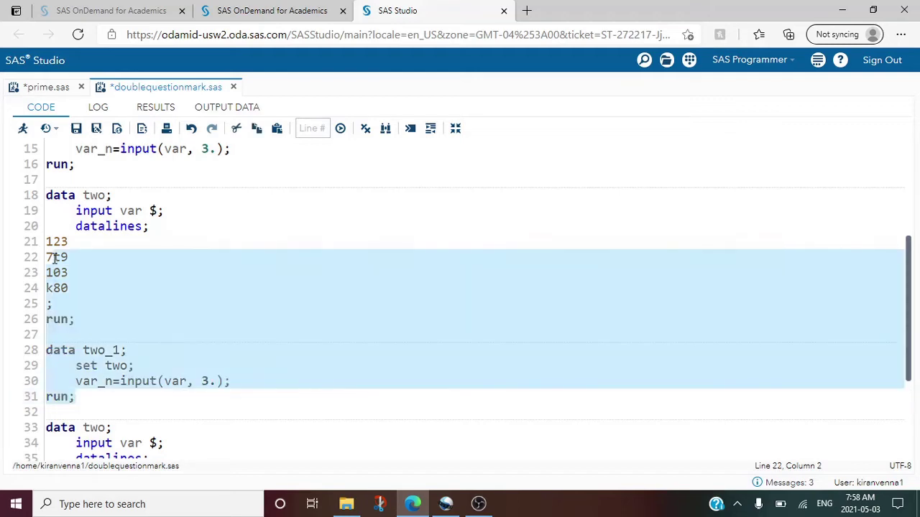
Step: Run lines 18–31, inspect WORK.TWO_1's var_n (missing for 7t9, k80), then view the log
drag(79, 399, 45, 198)
click(24, 130)
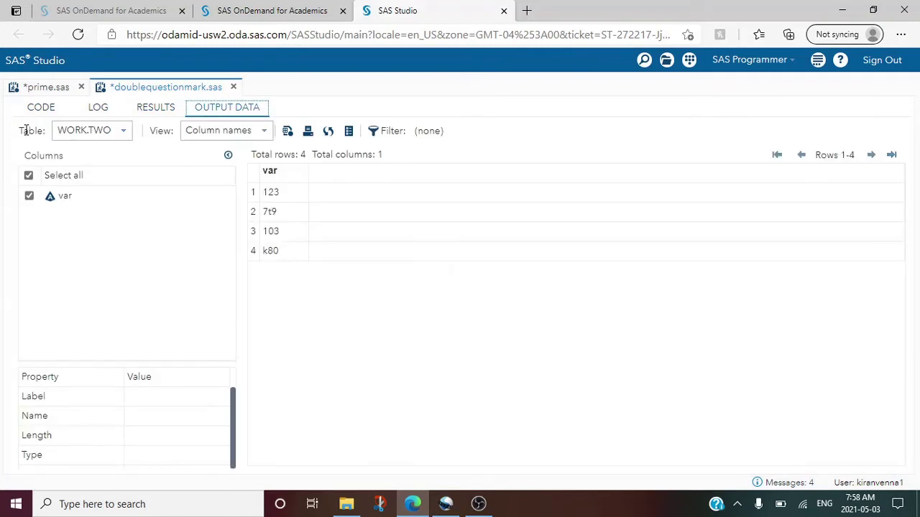
click(100, 130)
click(97, 166)
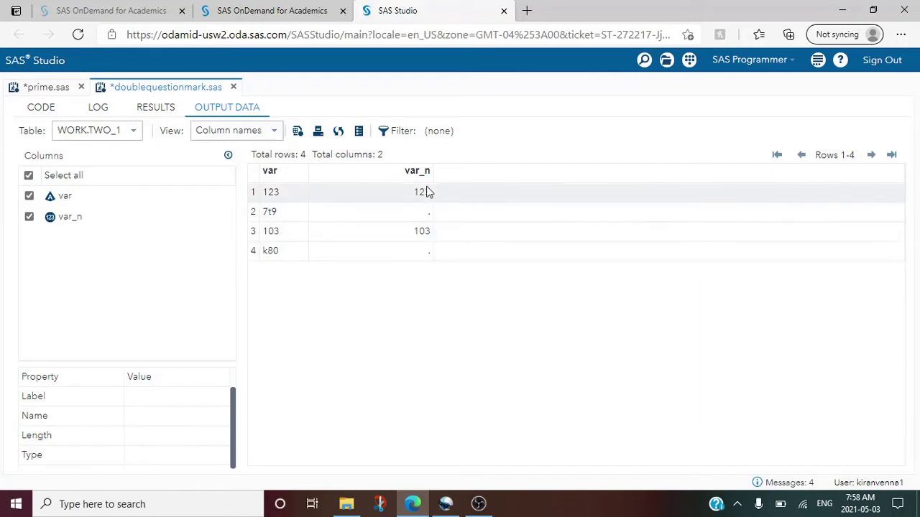
click(62, 221)
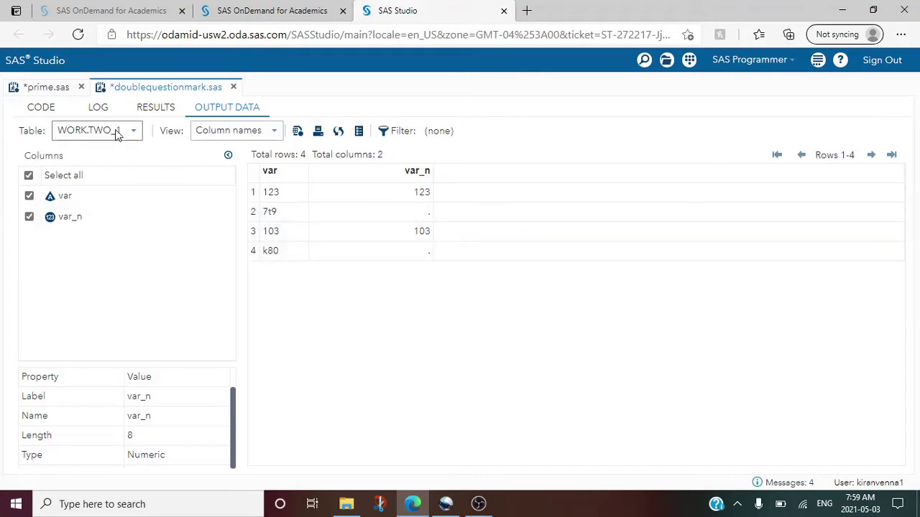
click(98, 108)
Step: Scroll the log up to the INPUT invalid-argument notes for 7t9 and k80
scroll(239, 316, up, 1)
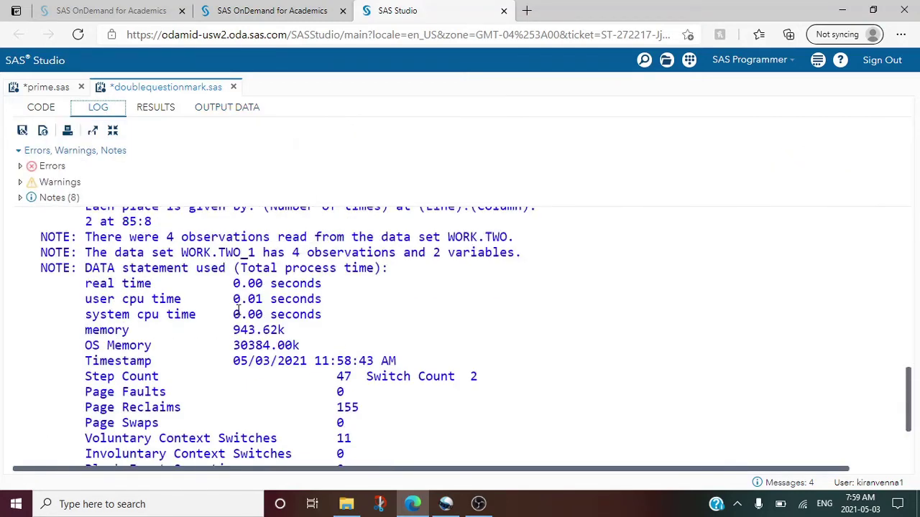
scroll(240, 316, up, 2)
scroll(239, 316, up, 1)
scroll(237, 316, up, 1)
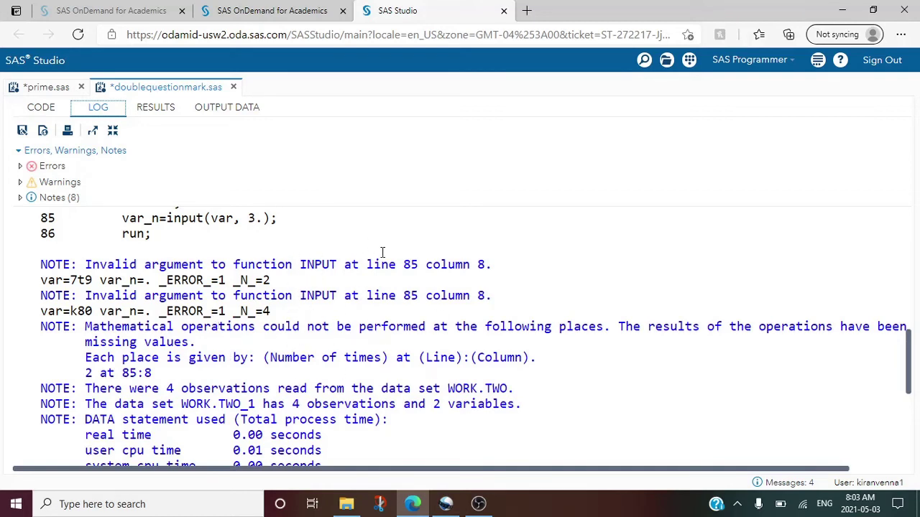
Step: Back in the code, highlight the ?? modifier on line 45 and select lines 33–46
click(36, 115)
scroll(163, 299, down, 3)
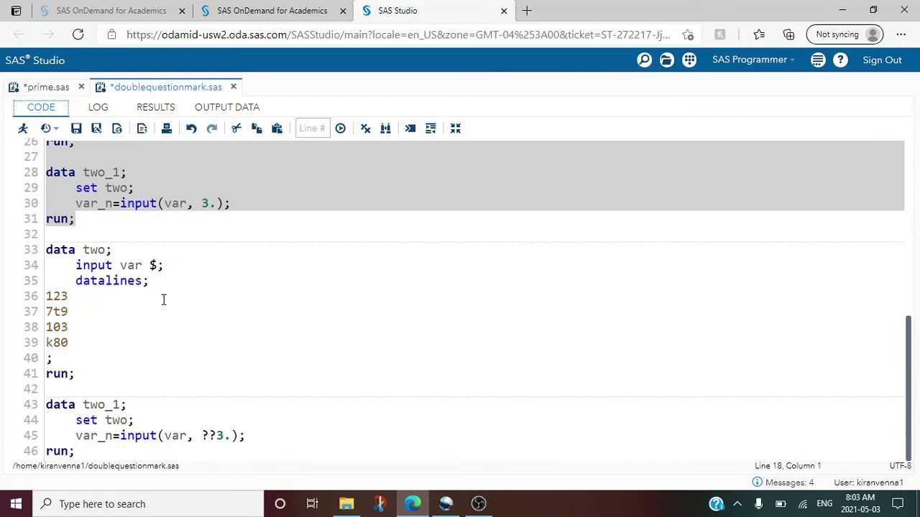
click(214, 435)
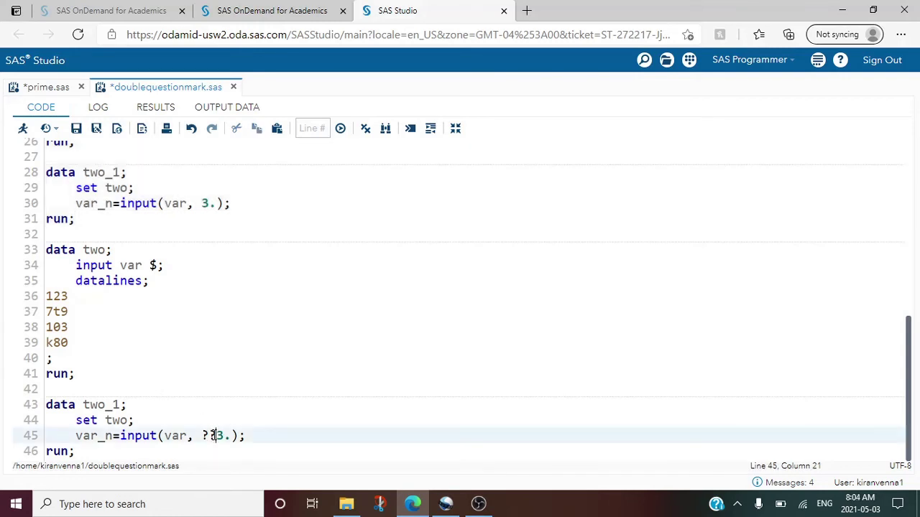
drag(213, 435, 204, 436)
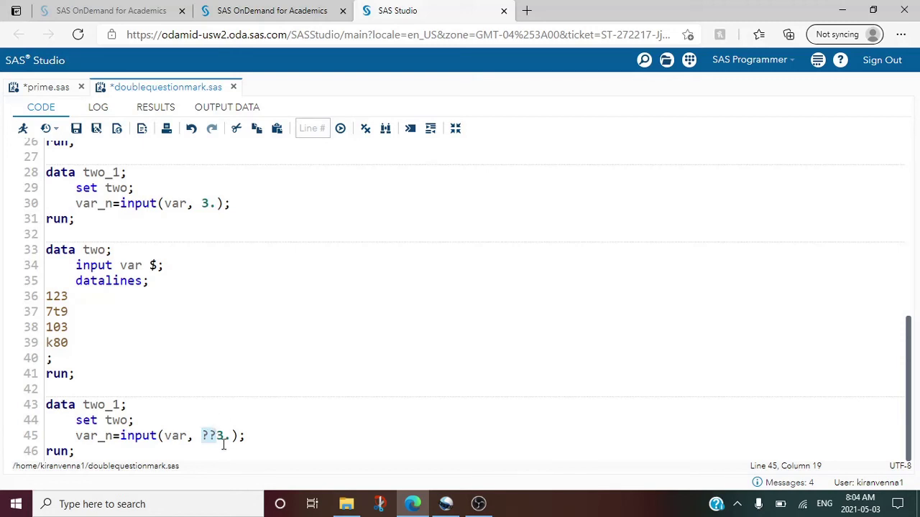
click(210, 446)
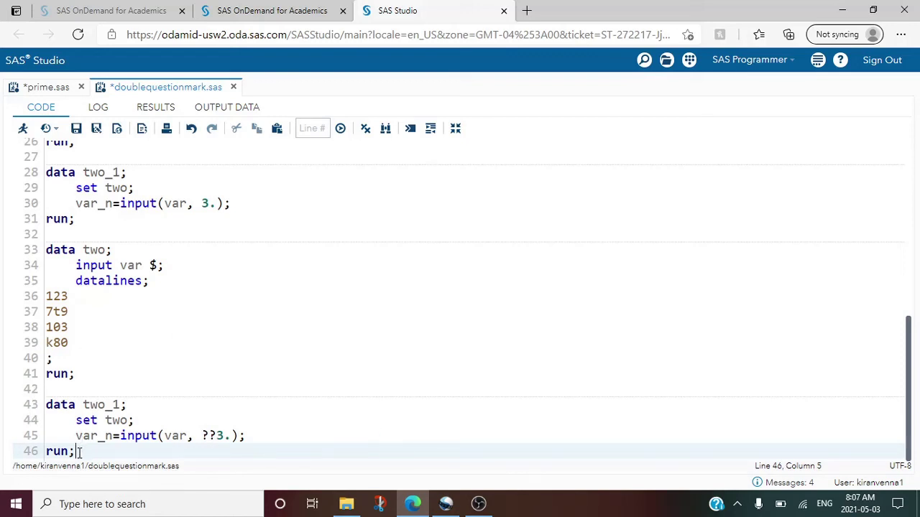
drag(80, 452, 46, 250)
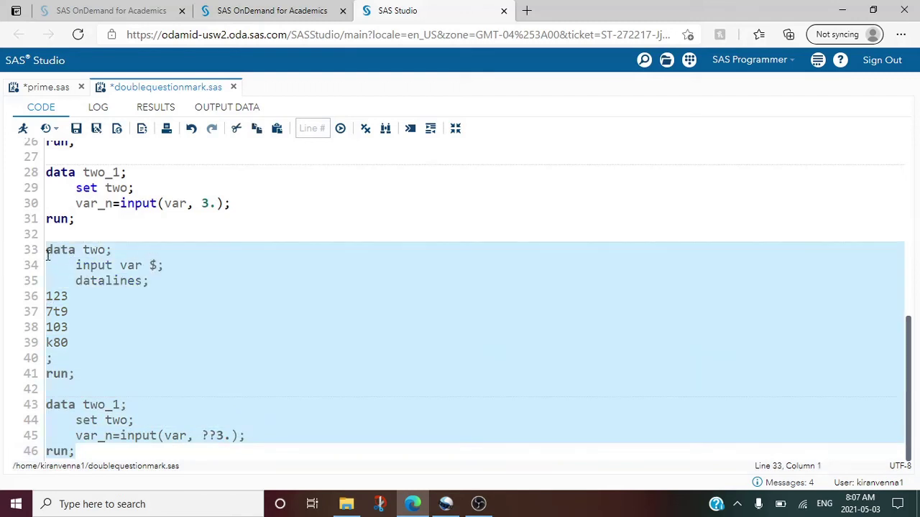
Step: Run the ??3. version and show WORK.TWO_1 with var_n 123, missing, 103, missing
click(22, 128)
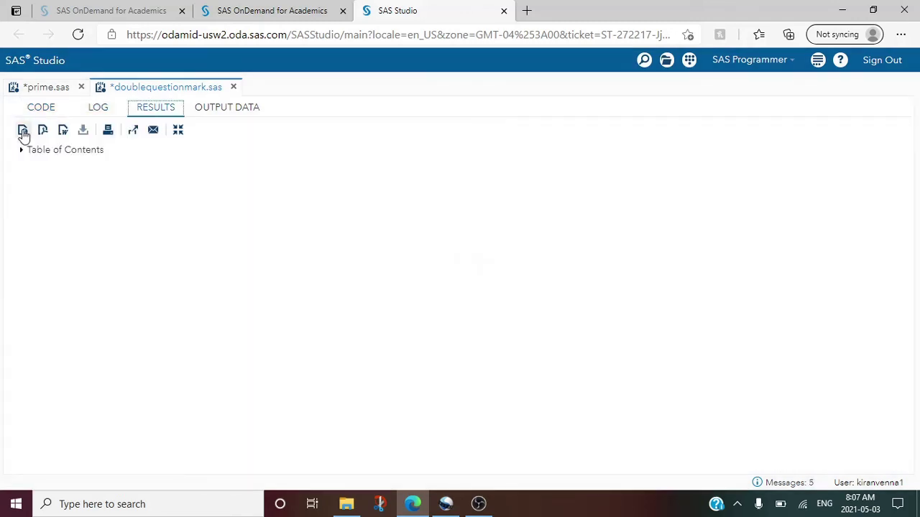
click(96, 137)
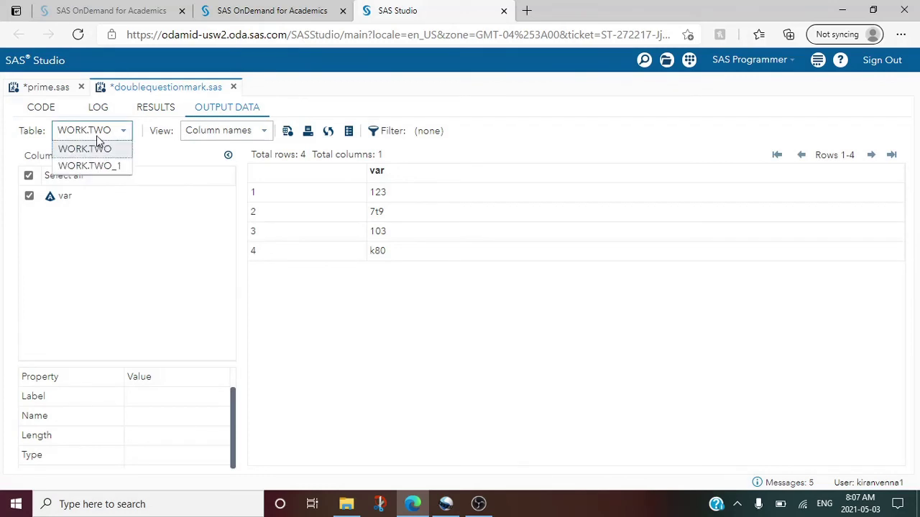
click(96, 167)
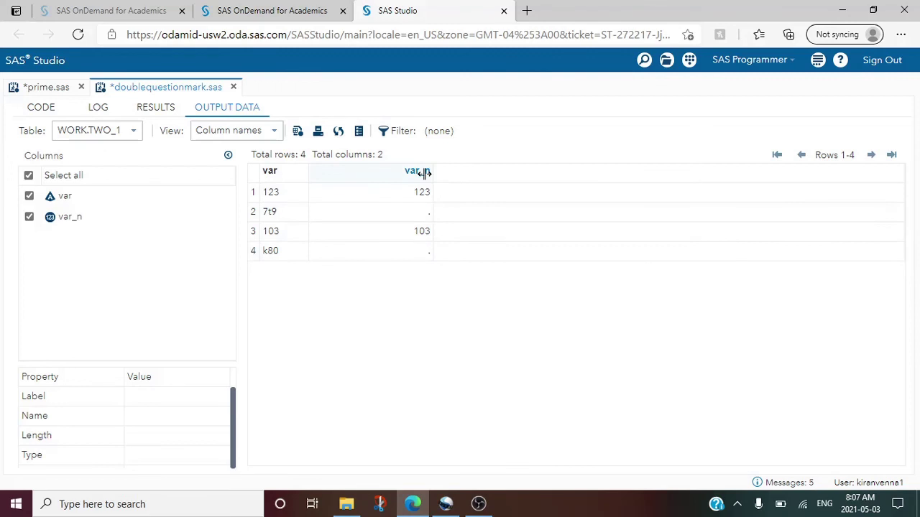
Step: Check the ??3. run's log, which has no invalid-argument notes
click(102, 110)
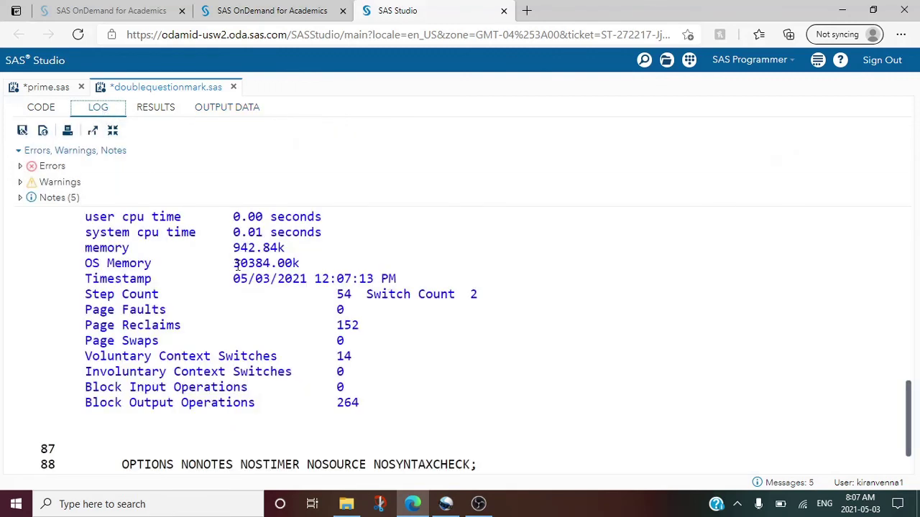
scroll(237, 266, up, 5)
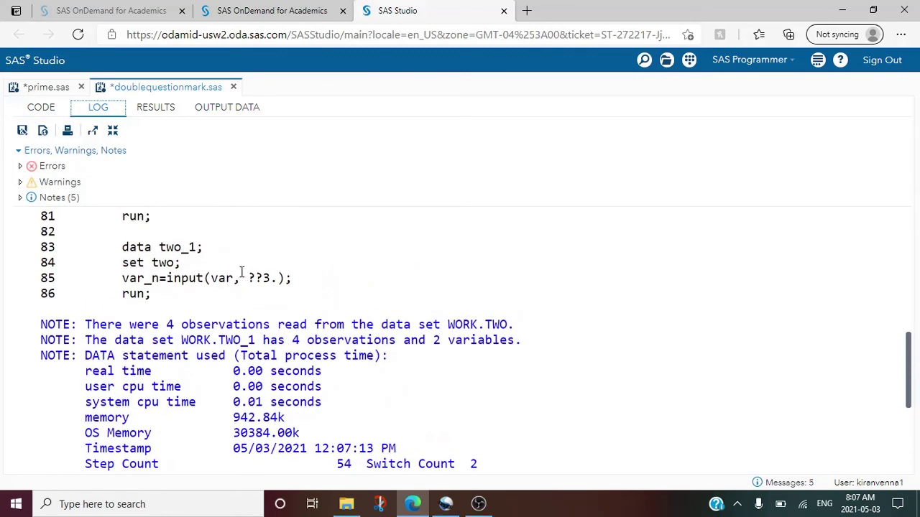